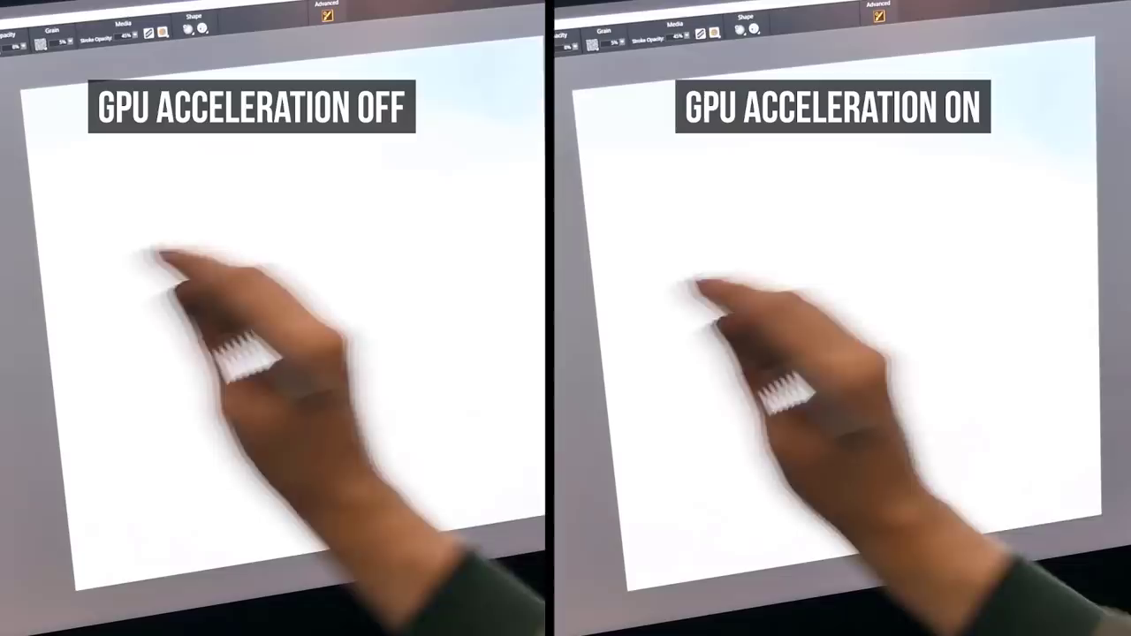
Step: Paint a soft blue wash stroke from the canvas's left-middle to the bottom-right corner
mouse_move(37, 407)
mouse_down()
mouse_move(253, 404)
mouse_move(454, 455)
mouse_move(492, 518)
mouse_move(535, 521)
mouse_up()
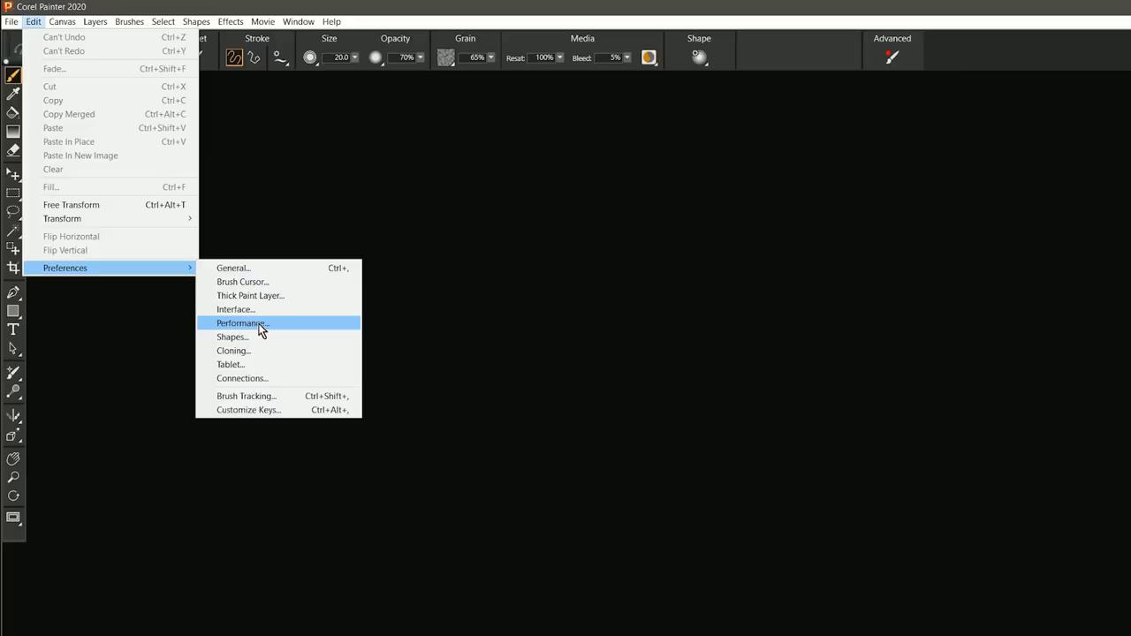
Step: Review Performance preferences and Advanced Brush Controls, then show the Welcome screen's Performance page
click(257, 325)
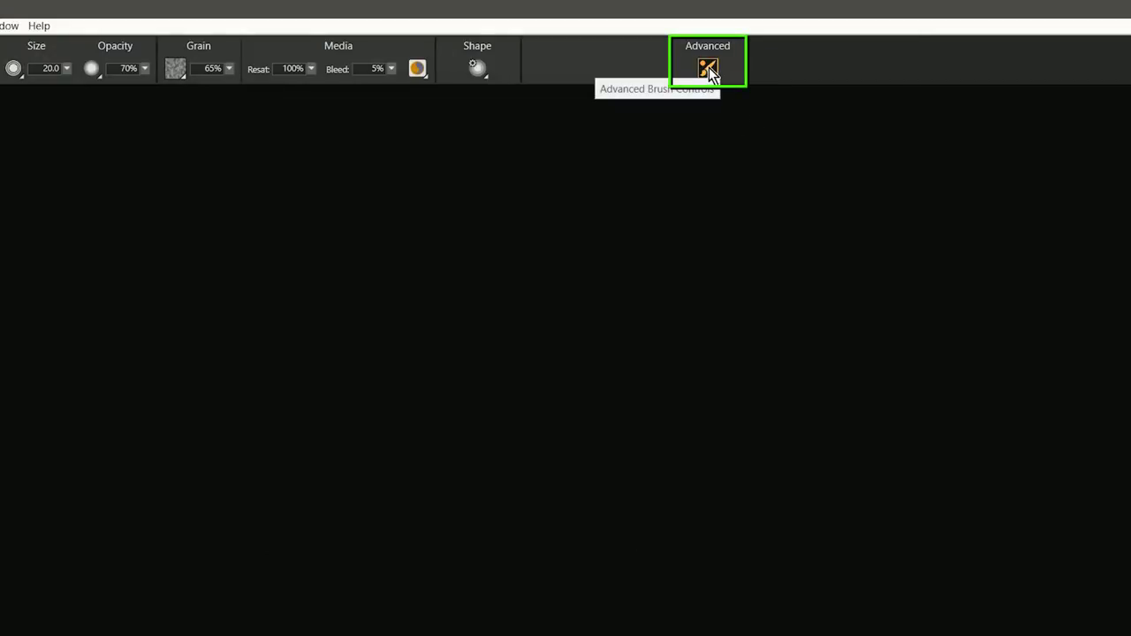
click(709, 69)
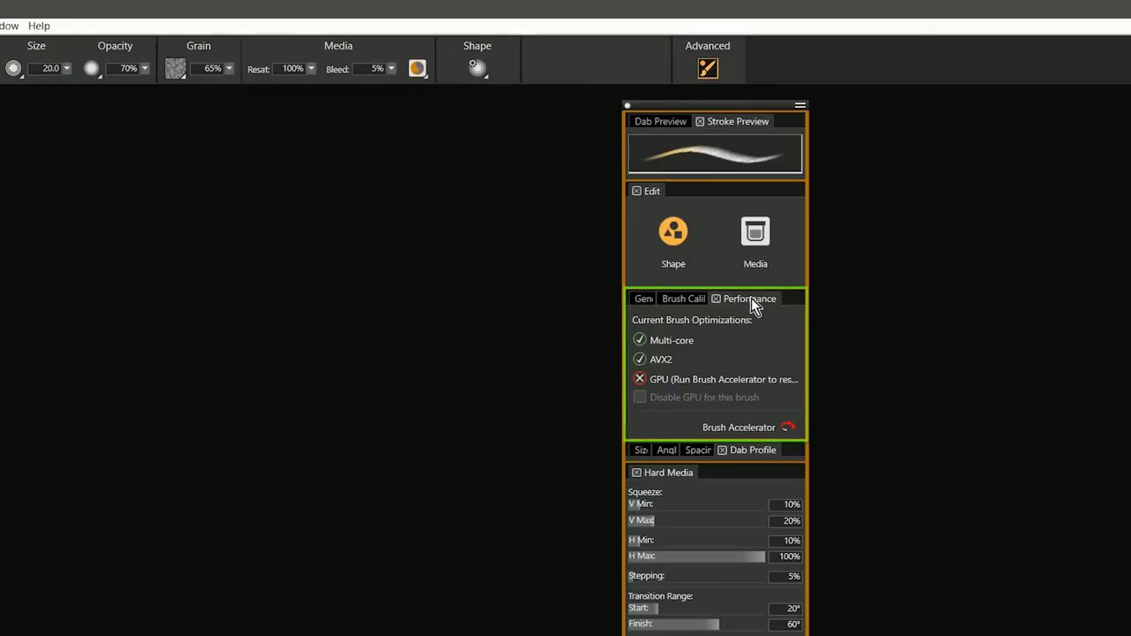
click(752, 429)
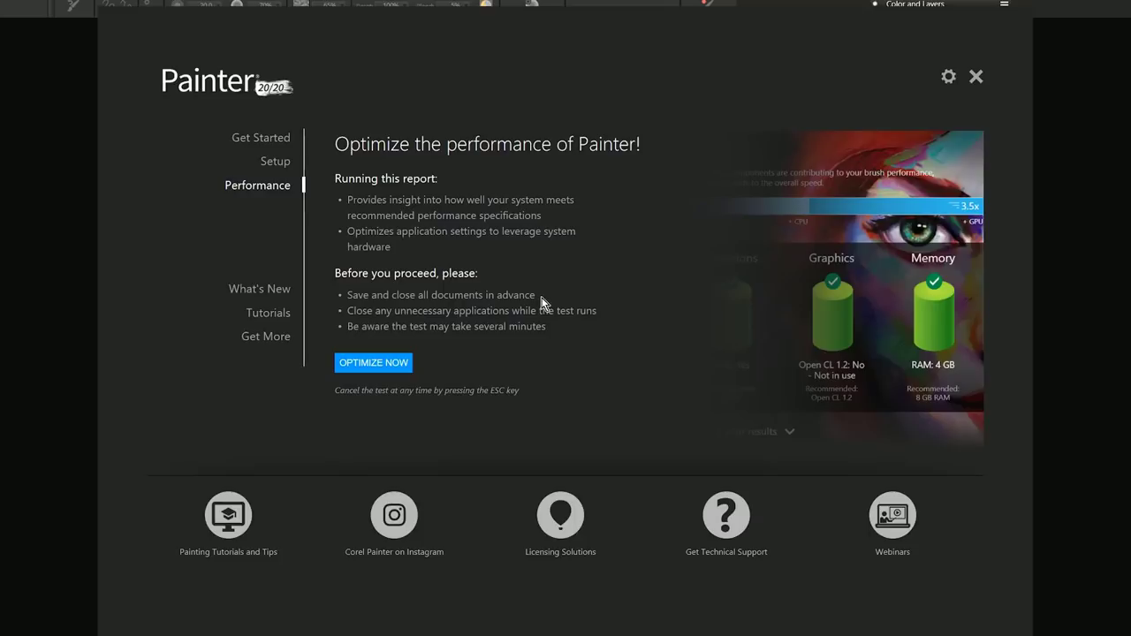
Step: Run OPTIMIZE NOW to benchmark Painter's brush performance in the Velocity test document
click(385, 369)
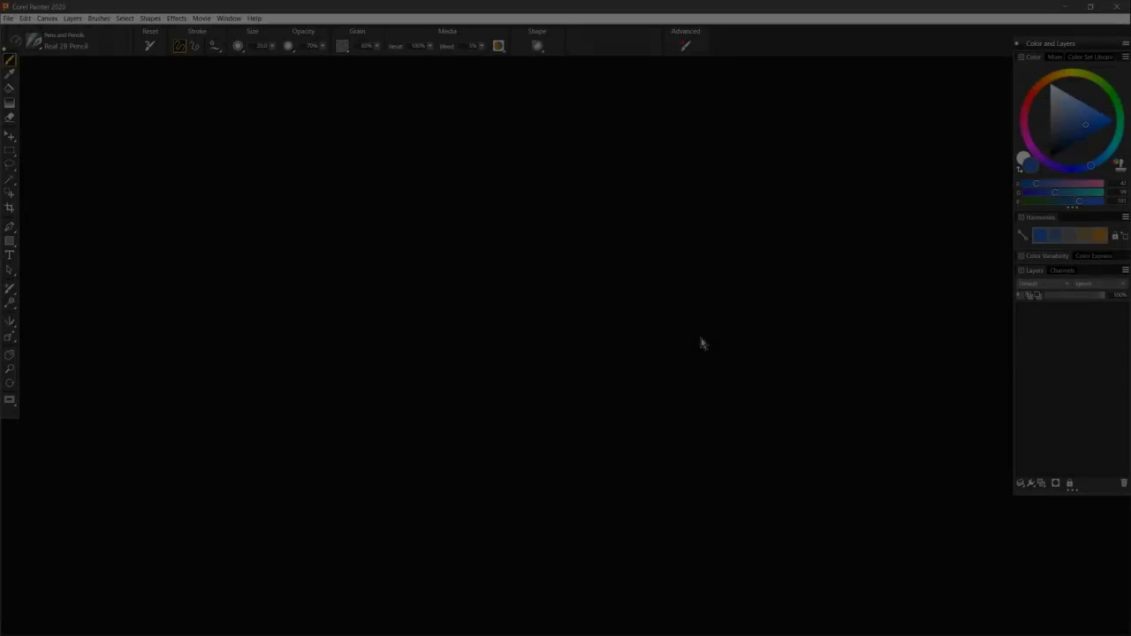
Step: Create a new Untitled-1 canvas 4000 × 4000 pixels in size
click(7, 18)
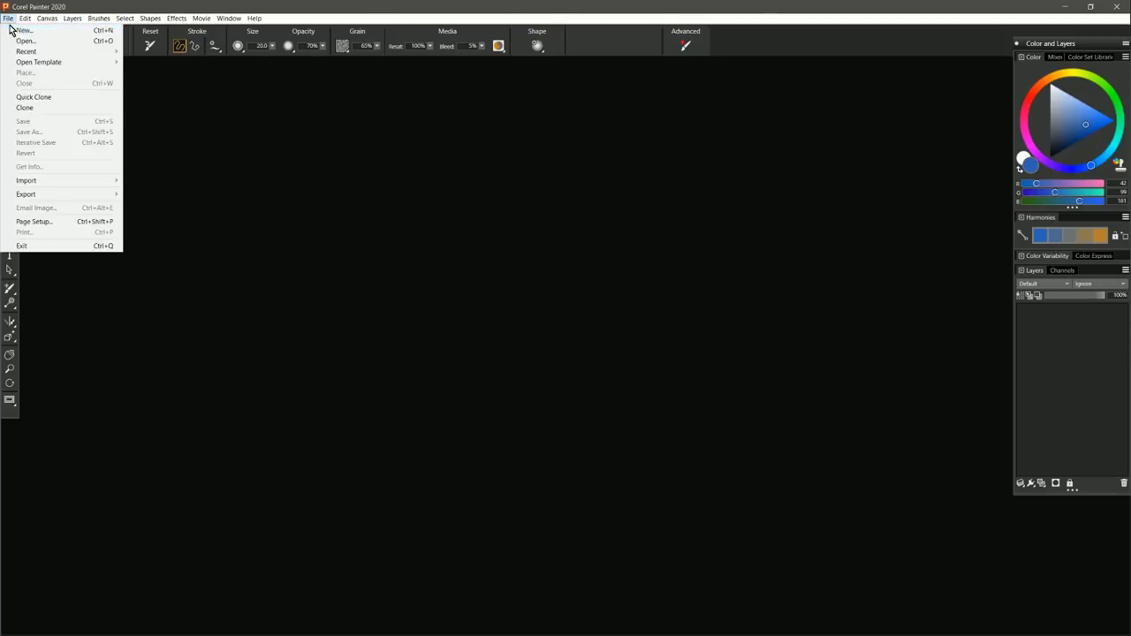
click(23, 31)
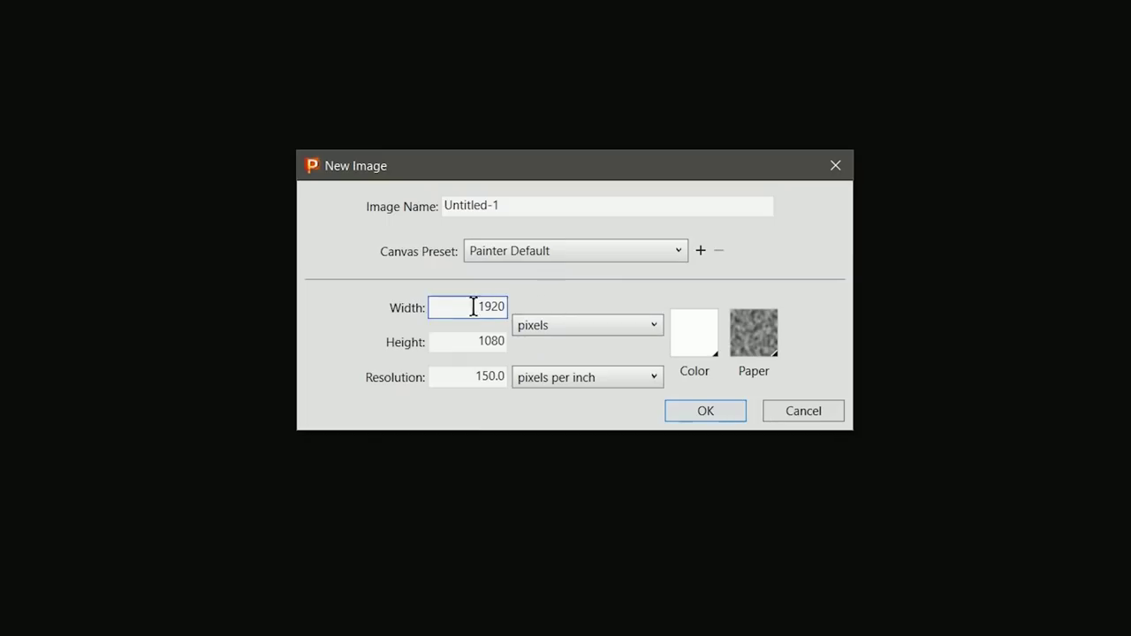
drag(397, 263, 447, 262)
text(4000)
key(Tab)
text(4000)
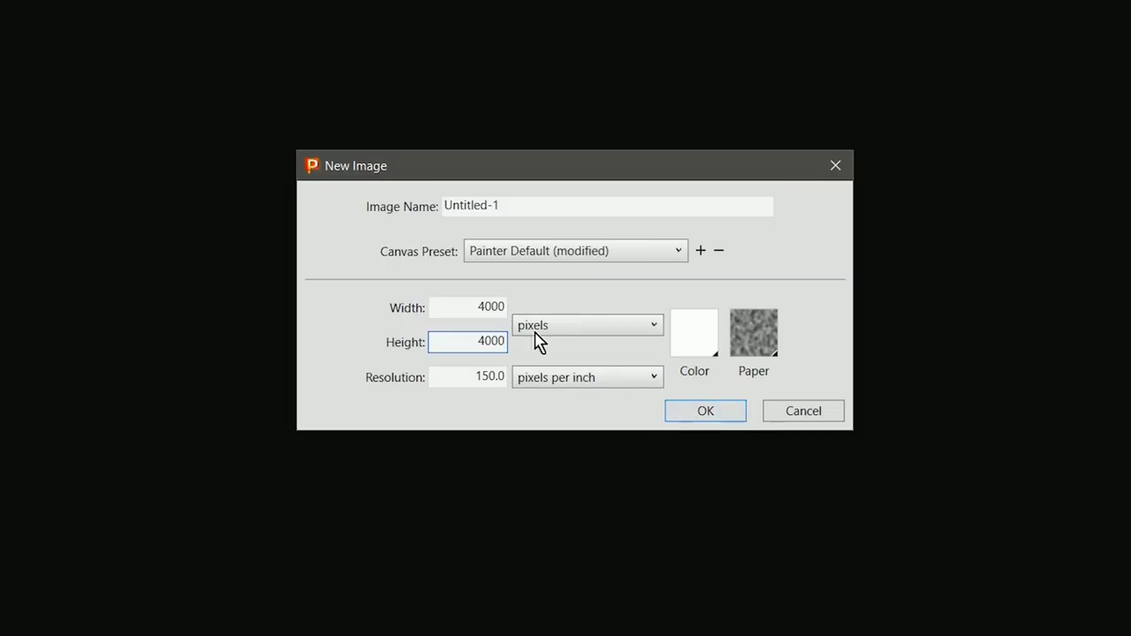
click(719, 420)
click(241, 19)
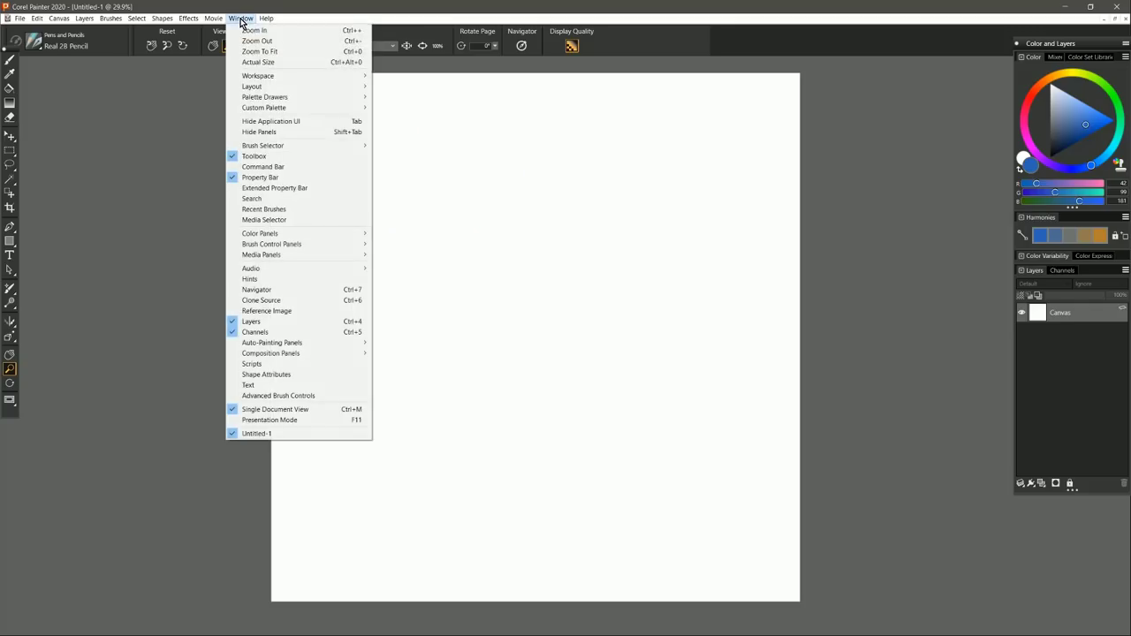
Step: Search the brushes for 'gpu' and make Acrylic Gel Wash the active brush
click(284, 200)
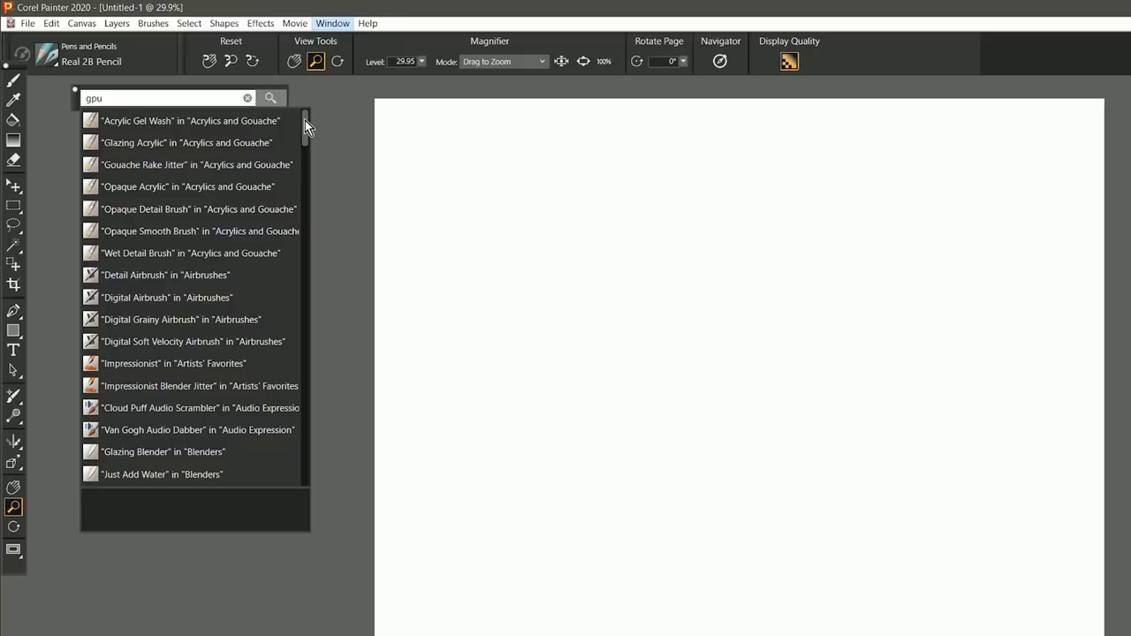
mouse_move(304, 125)
mouse_down()
mouse_move(312, 375)
mouse_move(299, 107)
mouse_up()
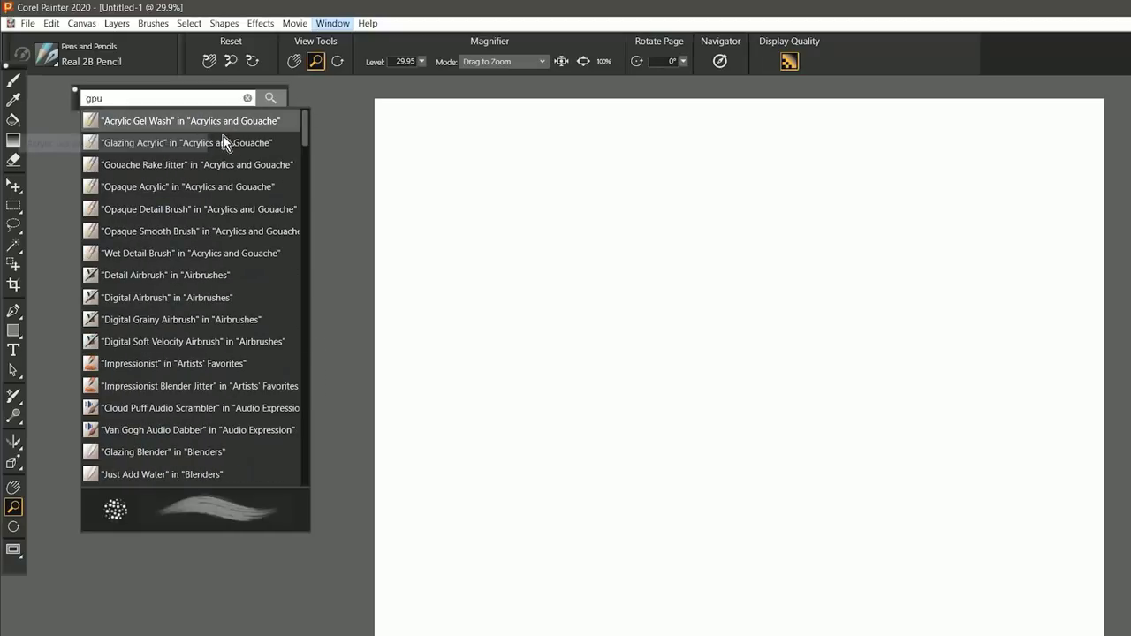
key(Return)
Step: Enlarge the brush to about 750 radius and cover the canvas in blue wash strokes
drag(500, 220, 584, 352)
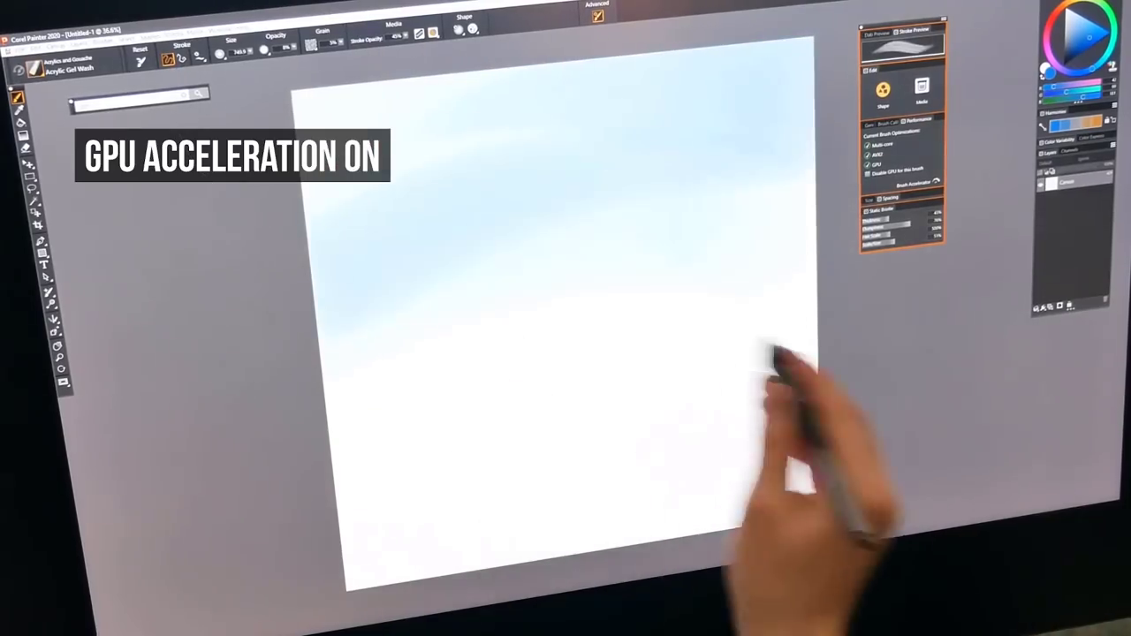
drag(619, 505, 858, 530)
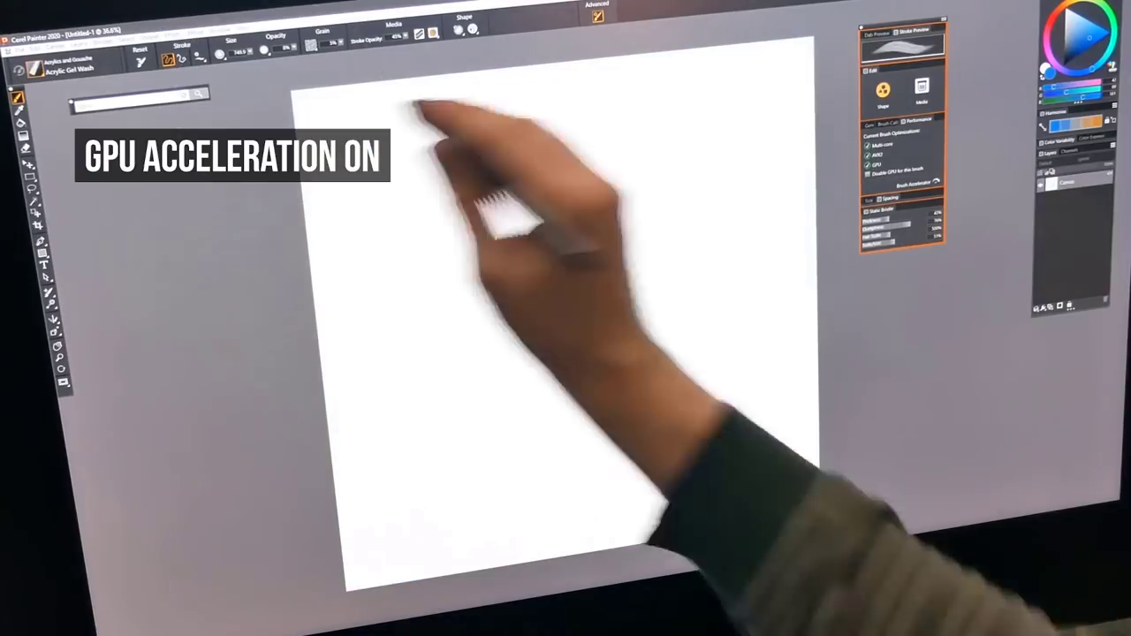
mouse_move(417, 114)
mouse_down()
mouse_move(502, 190)
mouse_move(739, 231)
mouse_move(371, 429)
mouse_move(643, 422)
mouse_move(638, 455)
mouse_move(378, 601)
mouse_move(858, 520)
mouse_up()
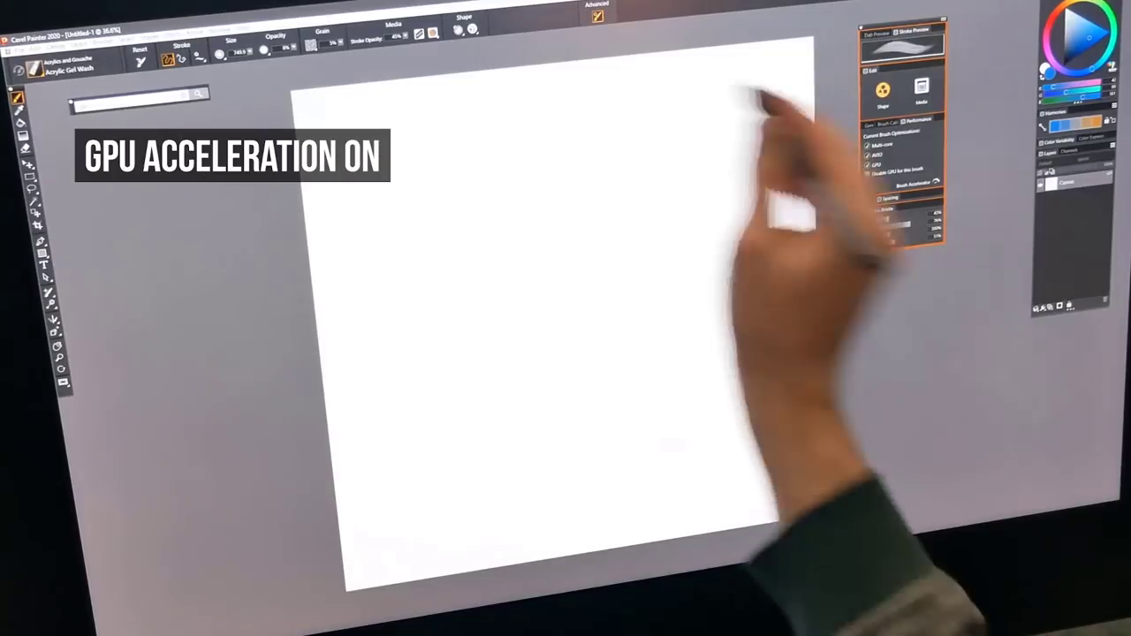
drag(760, 106, 601, 305)
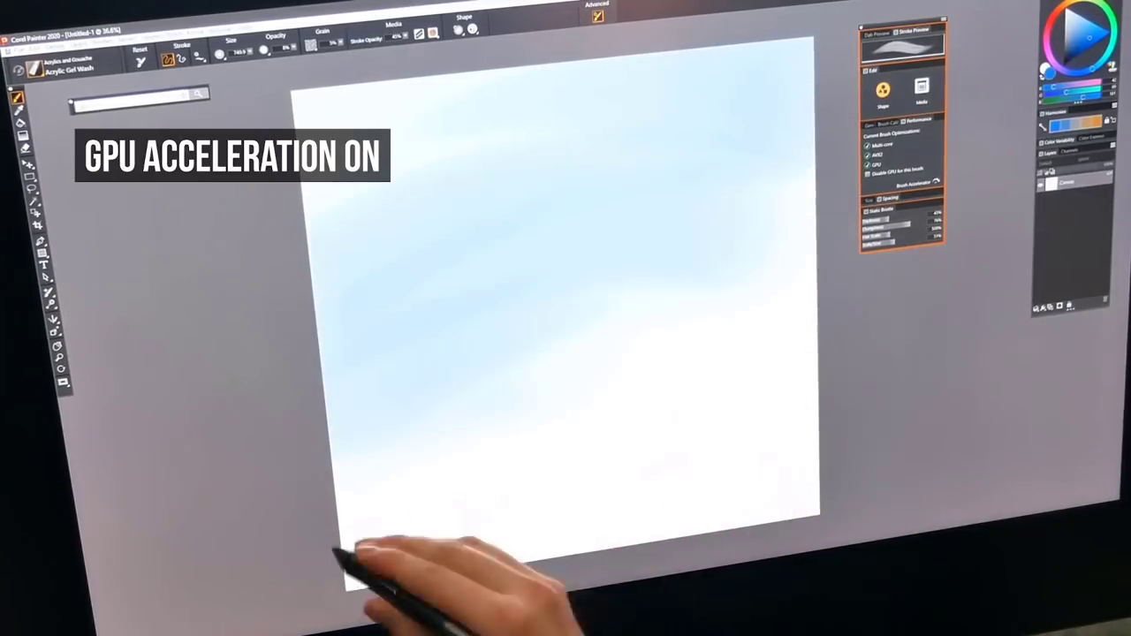
mouse_move(341, 552)
mouse_down()
mouse_move(518, 550)
mouse_move(795, 517)
mouse_up()
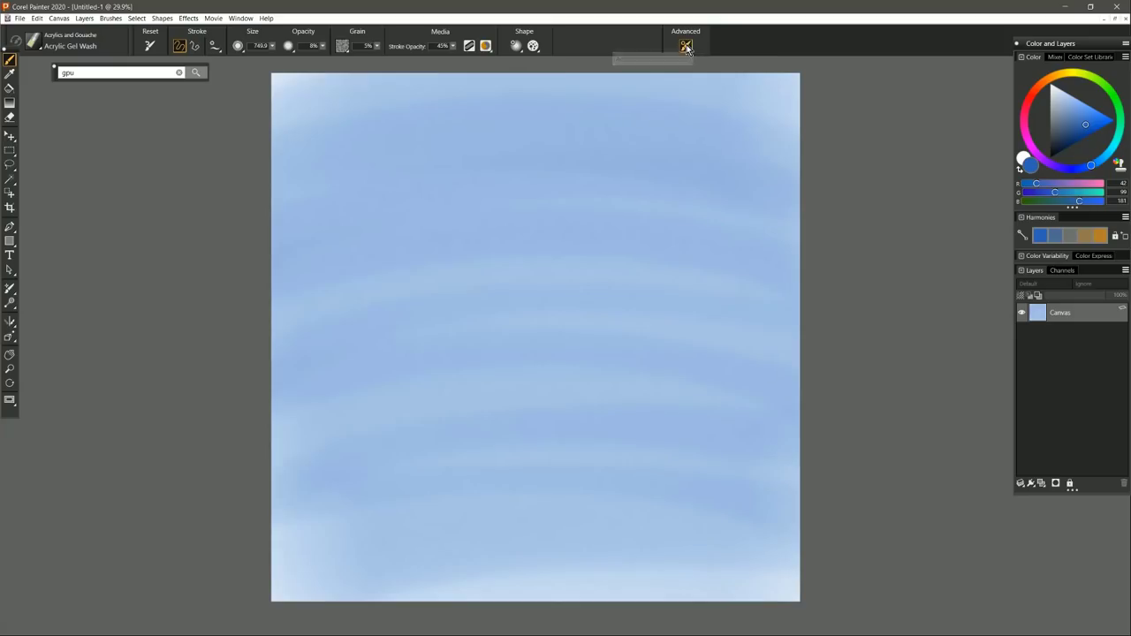
Step: Tick Disable GPU for the Acrylic Gel Wash brush, then paint light-blue sweeping strokes
click(686, 46)
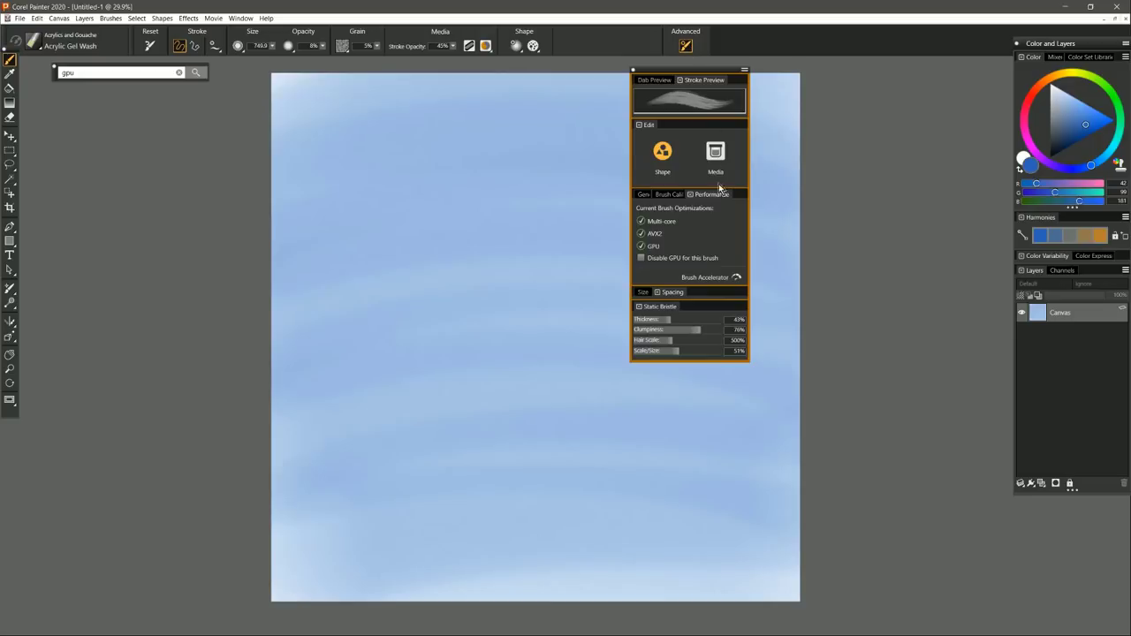
drag(722, 72, 909, 76)
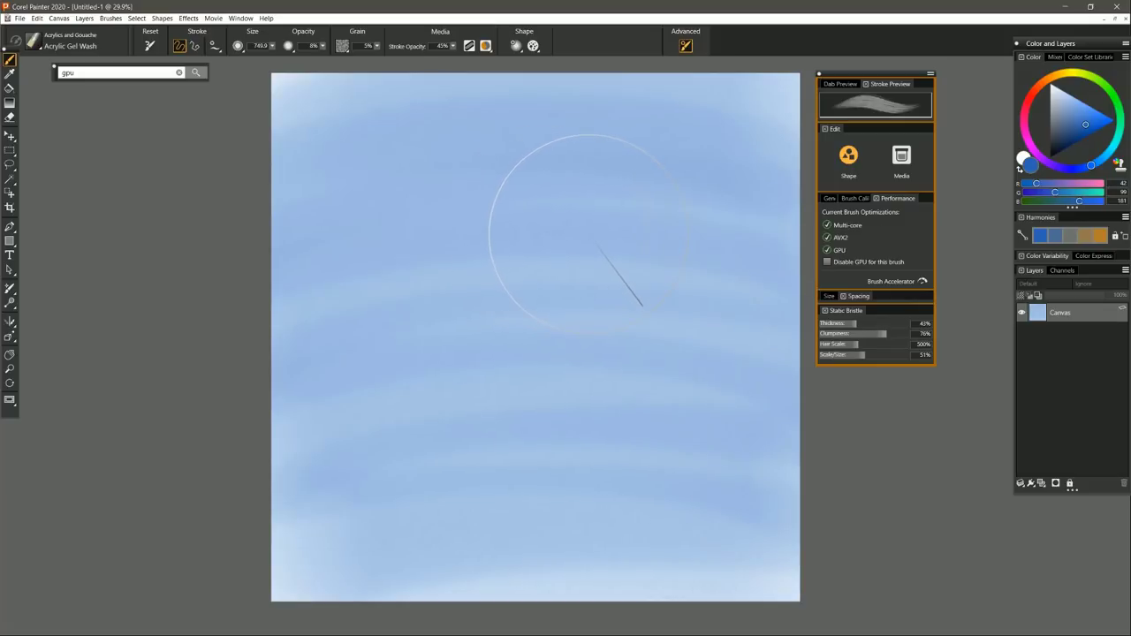
click(828, 263)
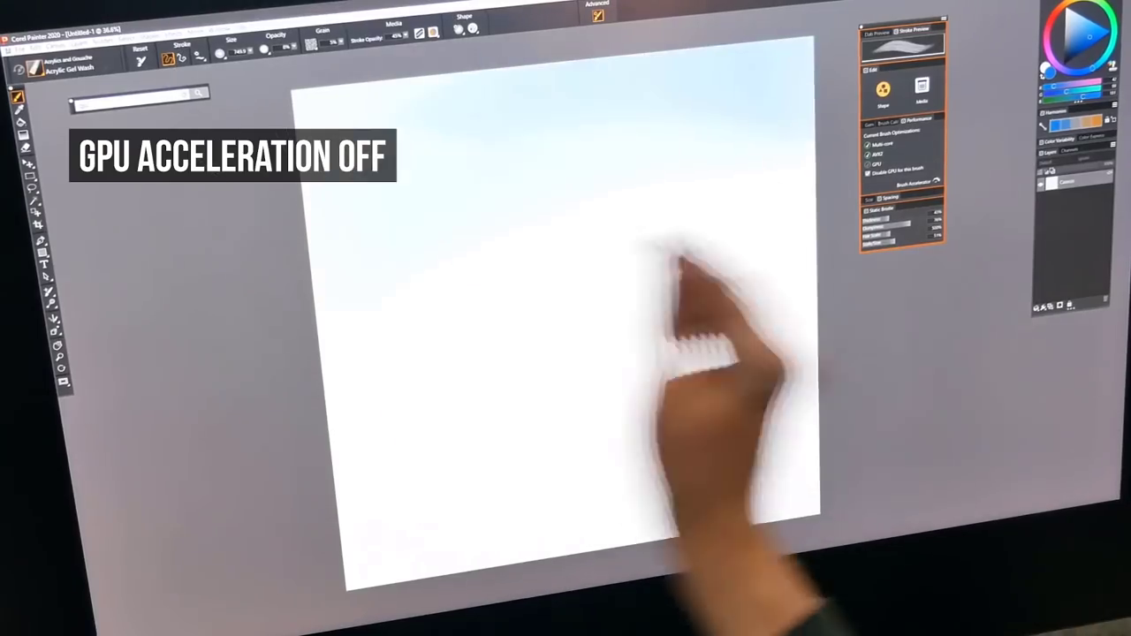
mouse_move(680, 265)
mouse_down()
mouse_move(670, 302)
mouse_move(316, 557)
mouse_move(730, 453)
mouse_move(748, 507)
mouse_move(800, 521)
mouse_up()
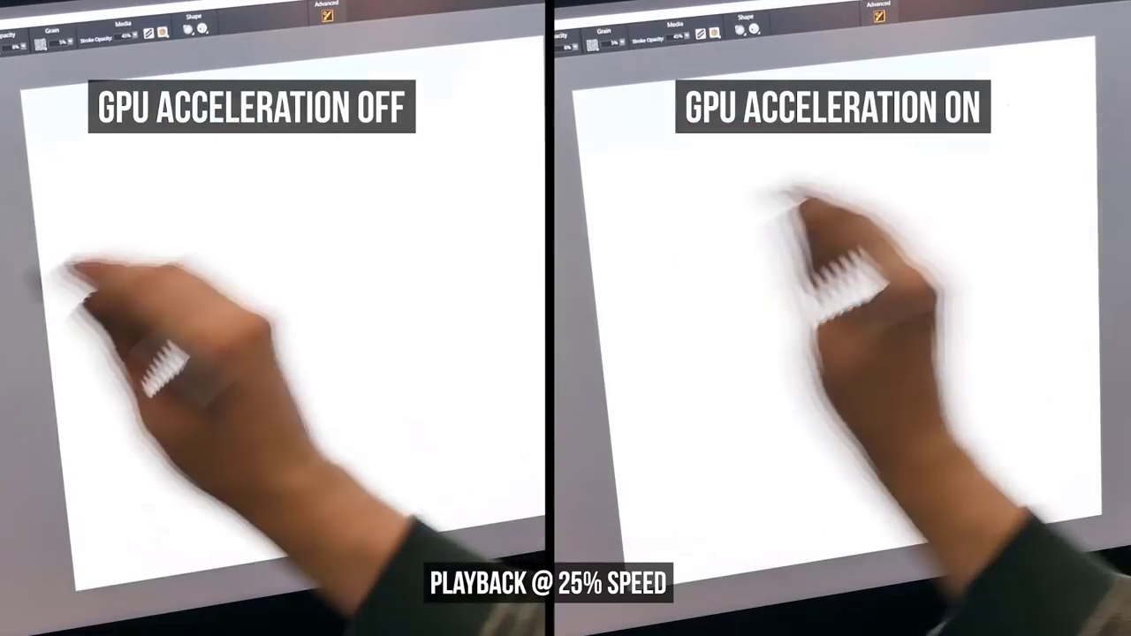
mouse_move(786, 196)
mouse_down()
mouse_move(808, 253)
mouse_move(1010, 265)
mouse_move(657, 430)
mouse_move(1056, 353)
mouse_move(808, 480)
mouse_move(787, 583)
mouse_move(1040, 468)
mouse_move(671, 605)
mouse_move(1061, 539)
mouse_move(636, 495)
mouse_move(972, 459)
mouse_move(1122, 495)
mouse_up()
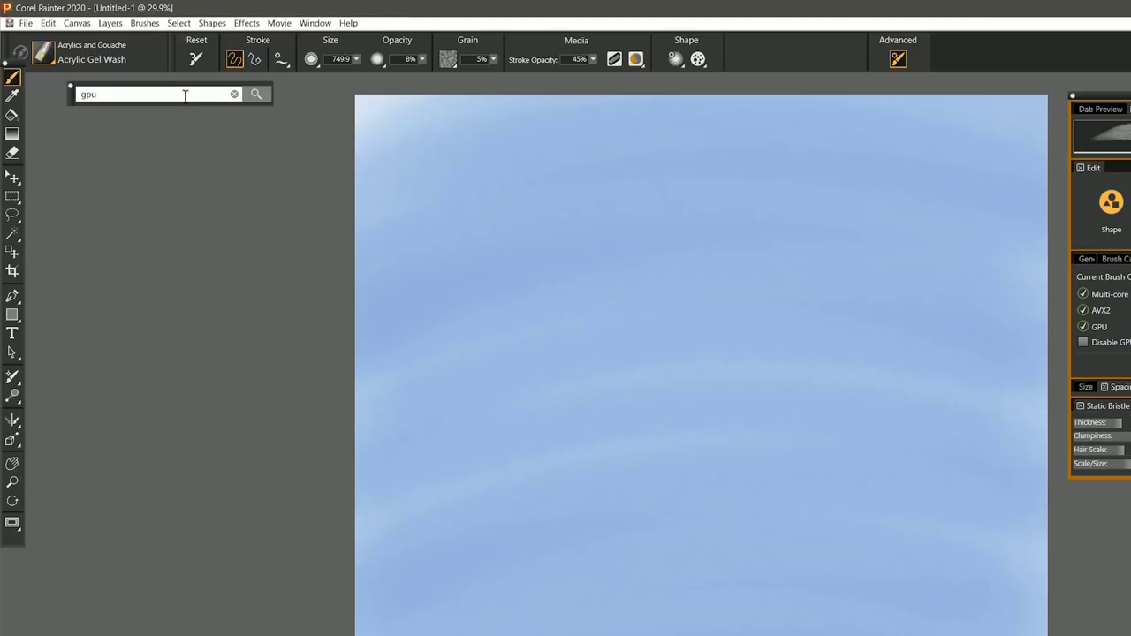
Step: List the brushes matching 'gpu', then search the brushes for 'avx2'
key(Return)
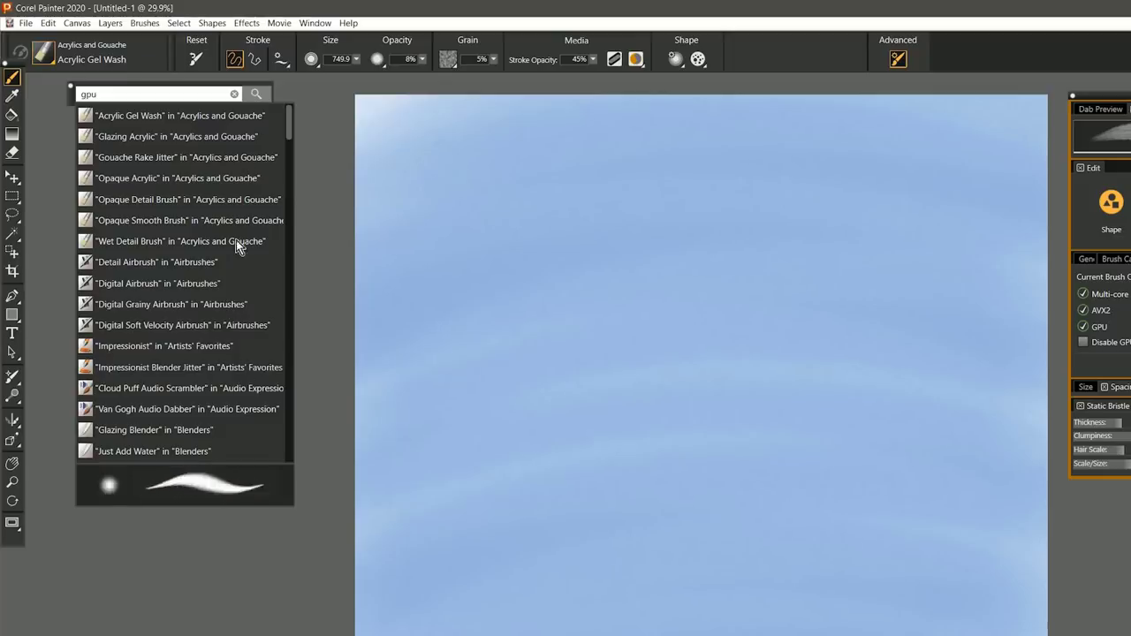
double_click(133, 97)
text(avx2)
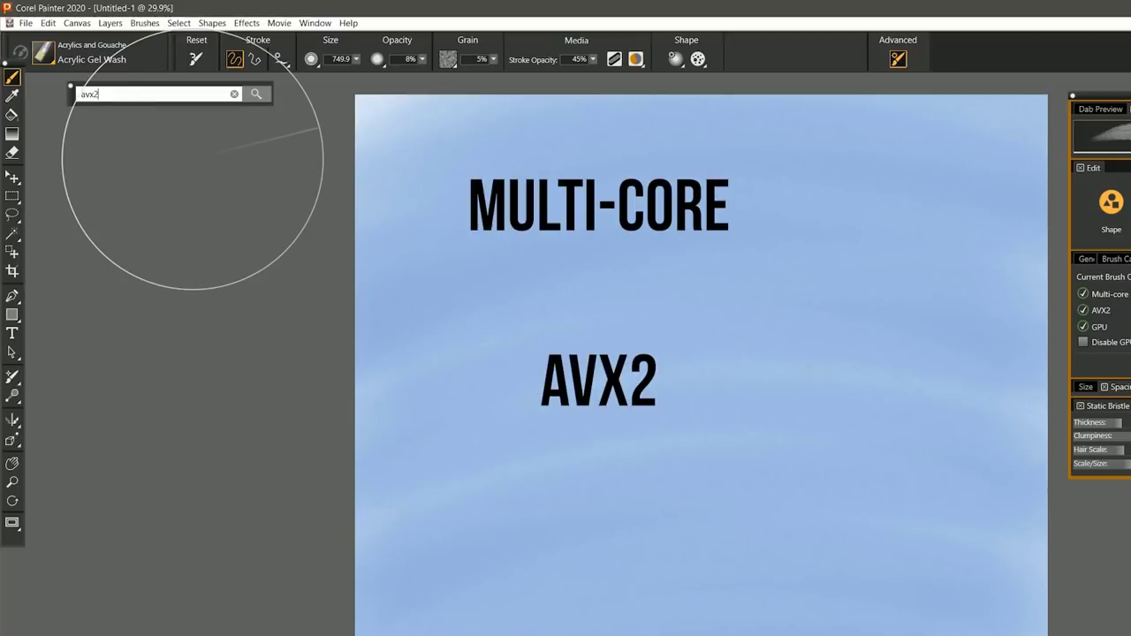
key(Return)
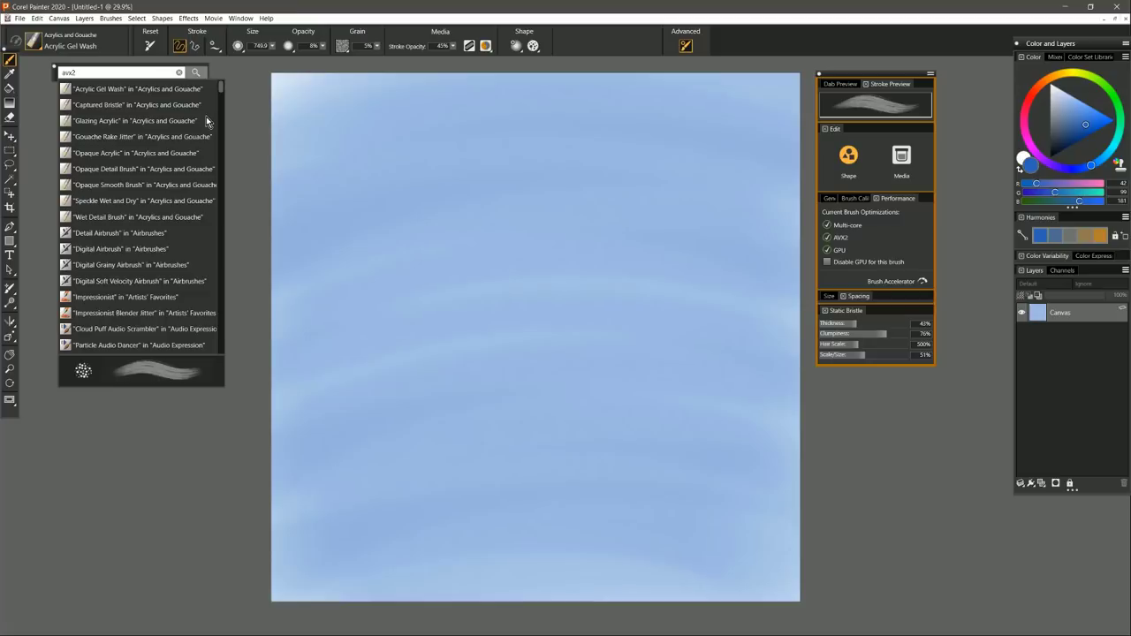
mouse_move(845, 254)
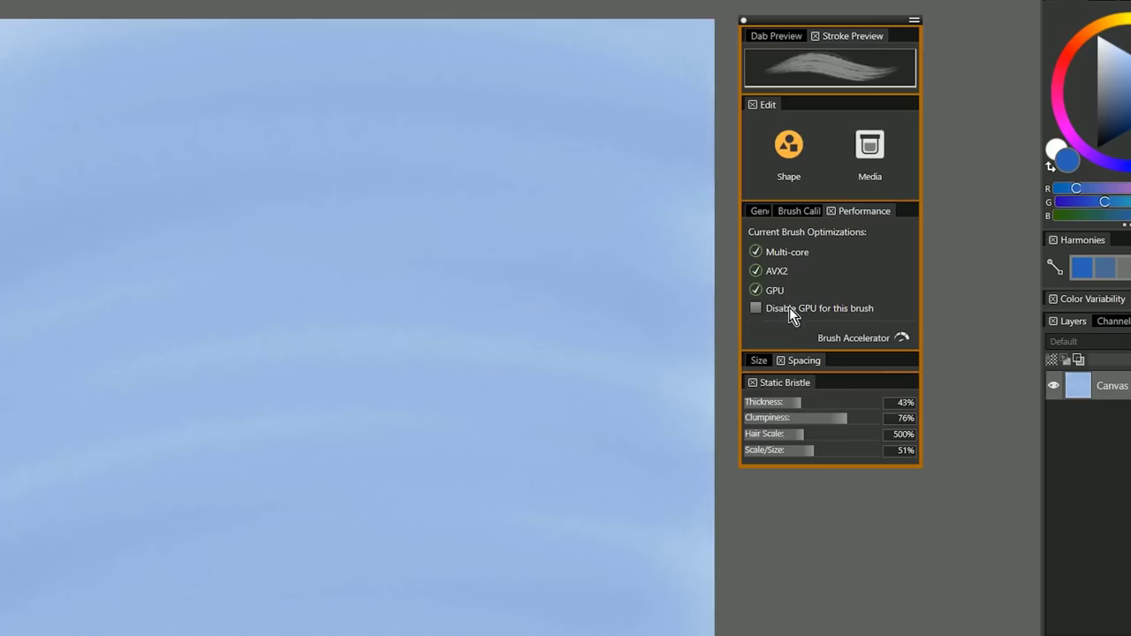